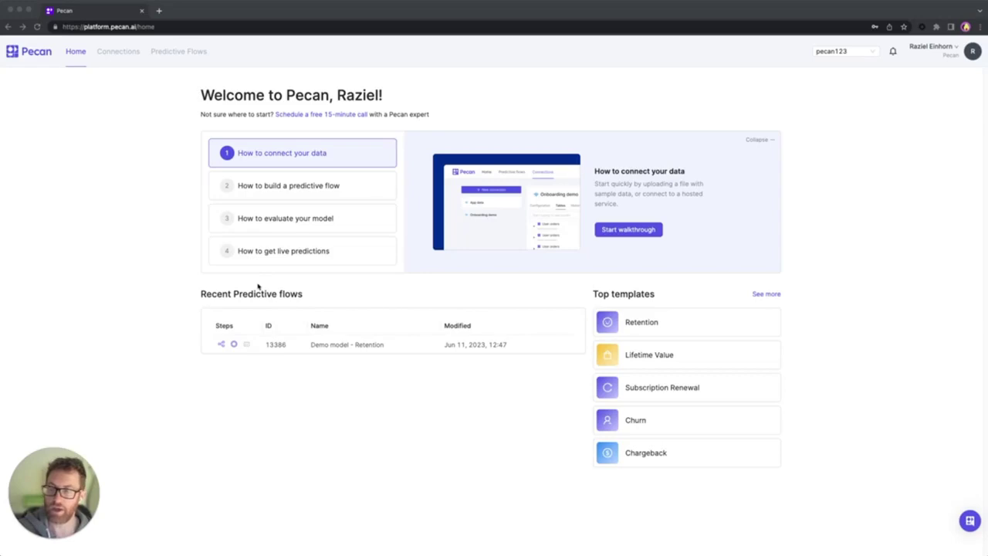
Step: Go to the Connections page and start a new data connection
click(125, 57)
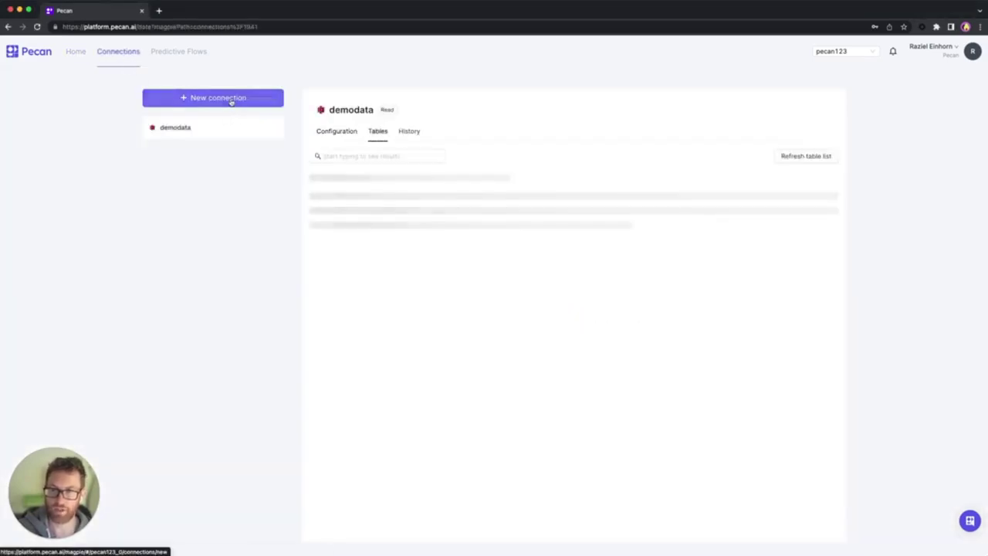
click(230, 98)
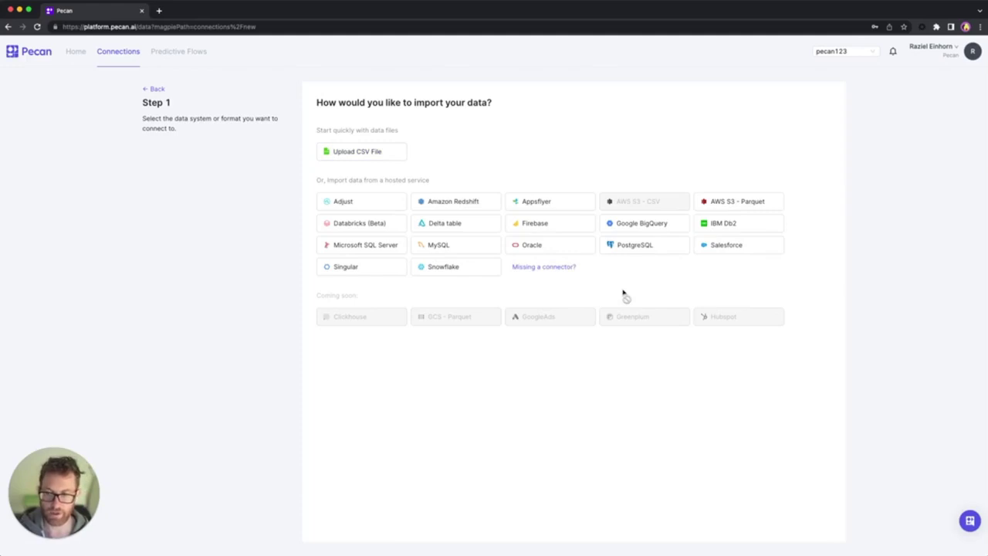
Step: Choose PostgreSQL and enter connection name demo_razi_db, the saved hostname and database neondb
click(640, 248)
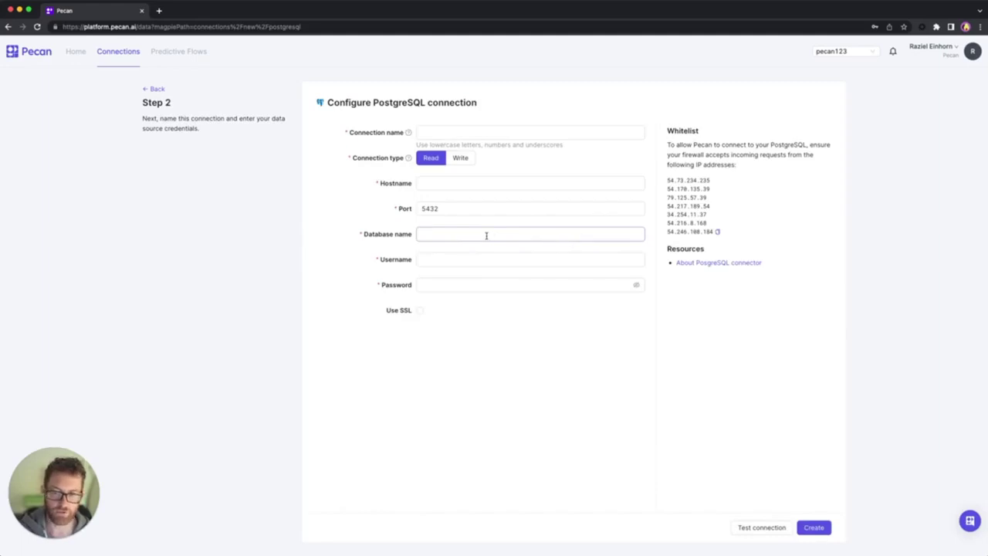
click(454, 131)
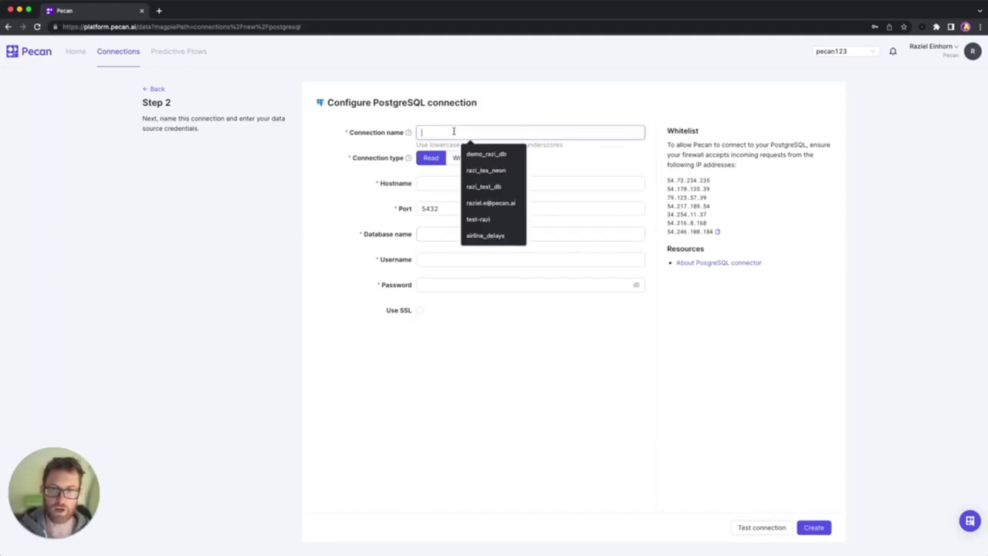
click(485, 154)
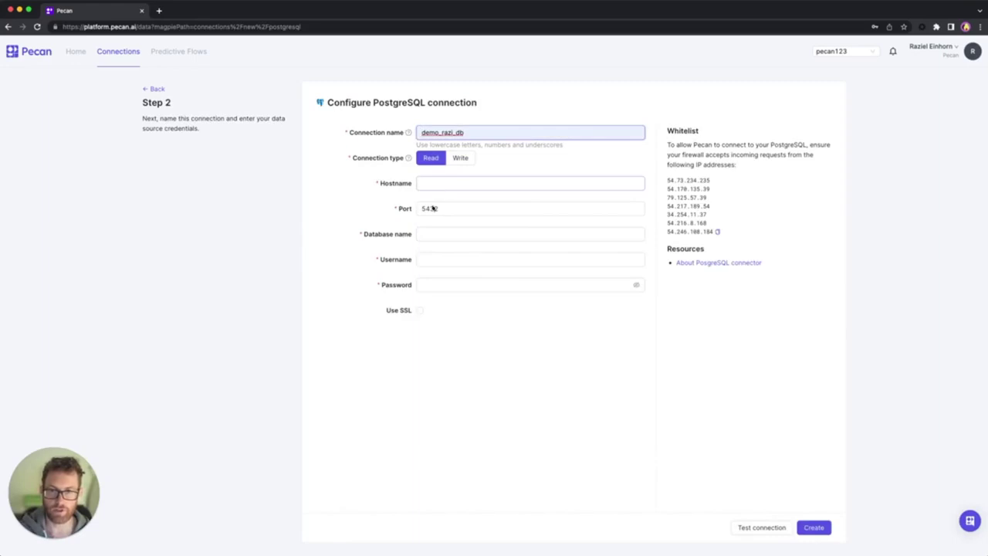
click(448, 190)
click(470, 204)
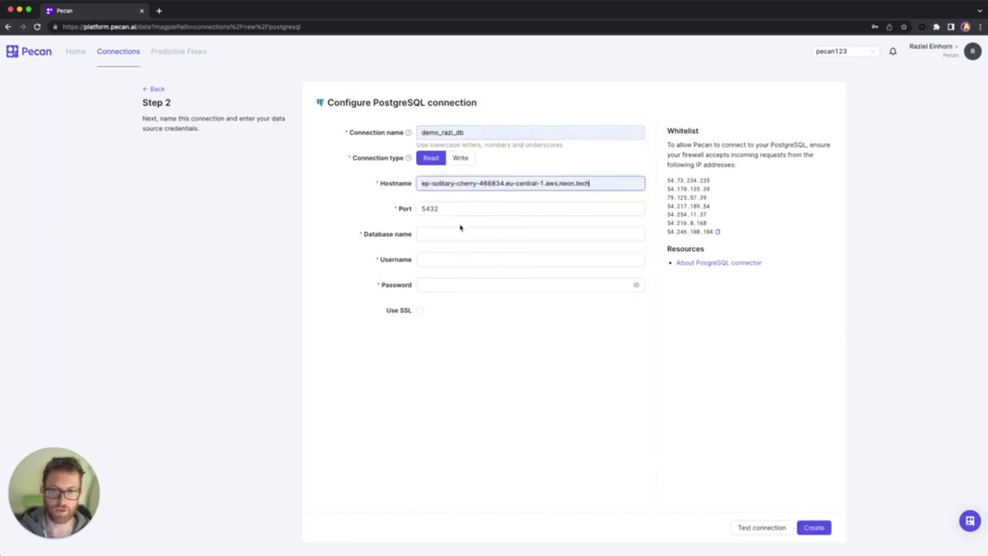
click(461, 233)
click(471, 255)
Step: Add the saved username and account password, test the connection, and create demo_razi_db
click(477, 261)
click(473, 282)
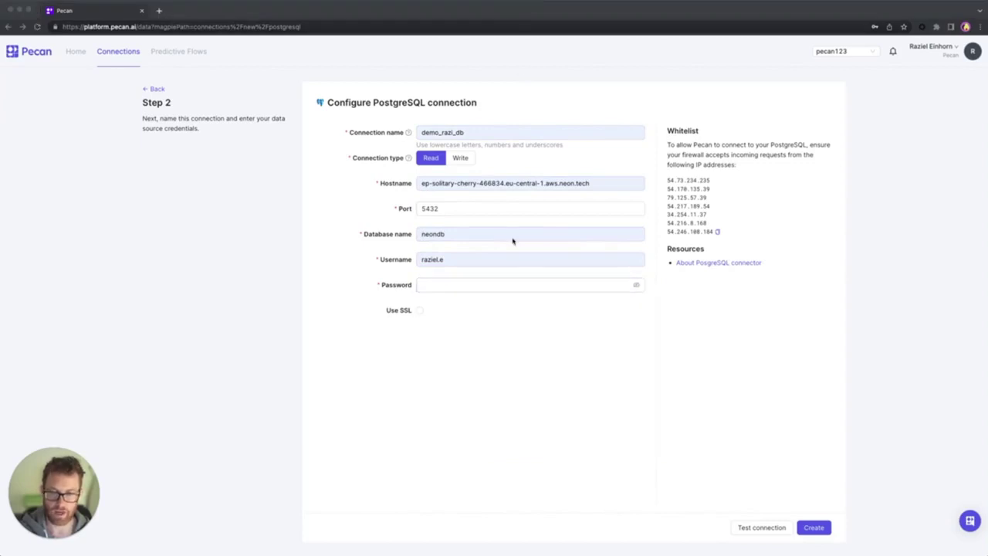
click(507, 284)
key(super+v)
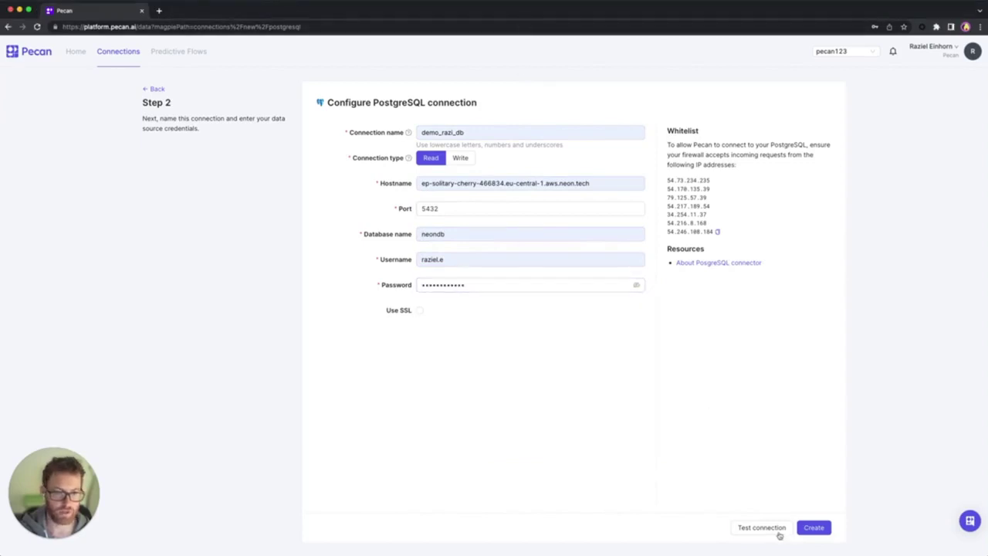
click(780, 533)
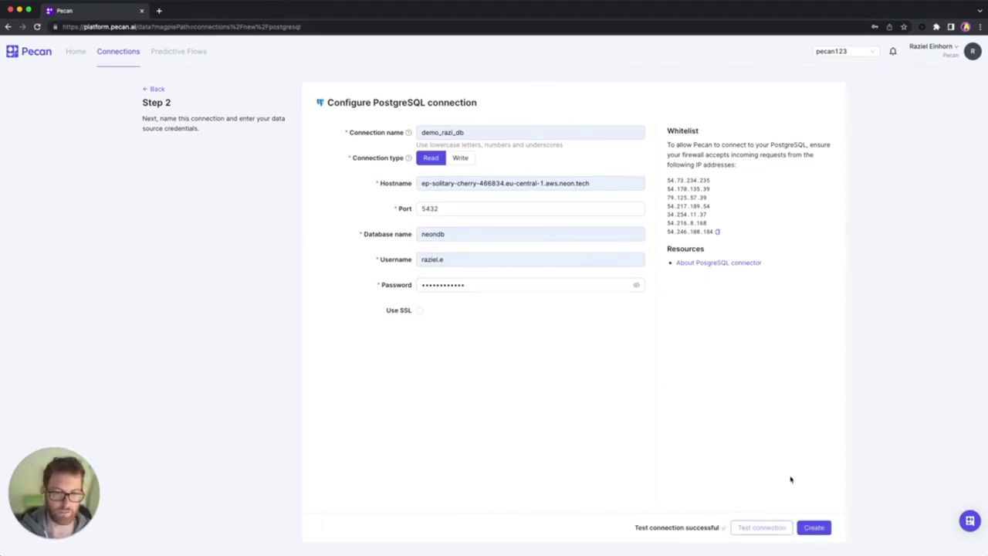
click(822, 533)
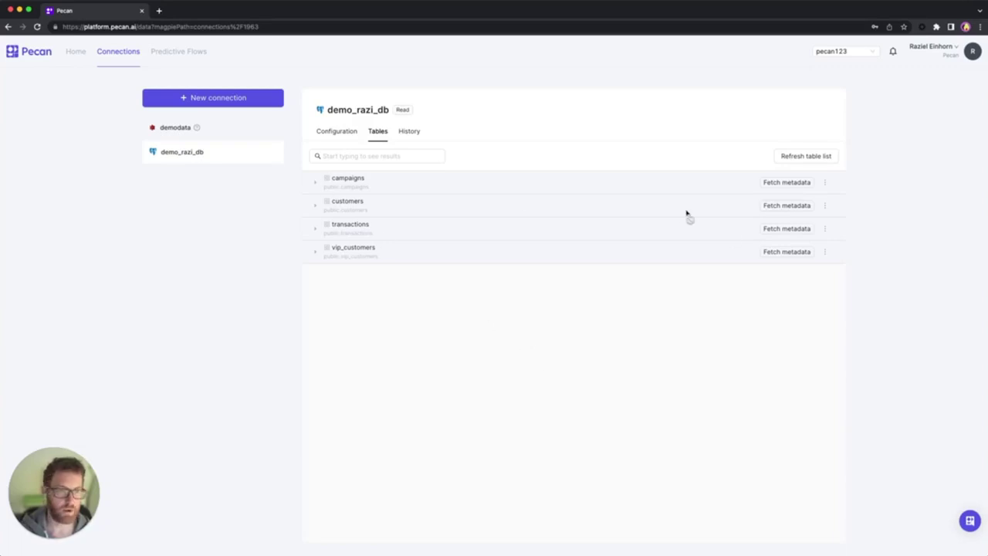
Step: Fetch the campaigns table metadata and expand it to show its columns
click(795, 183)
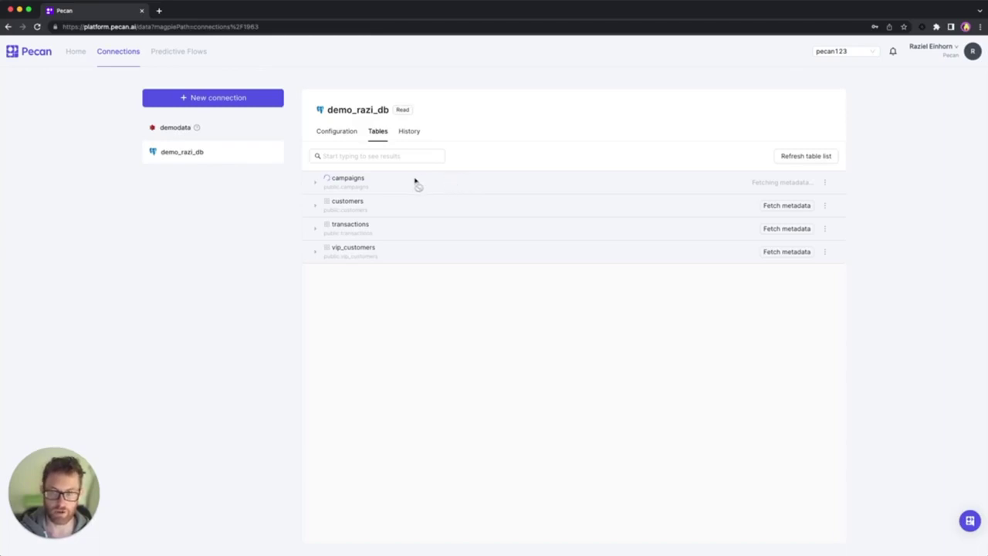
click(315, 183)
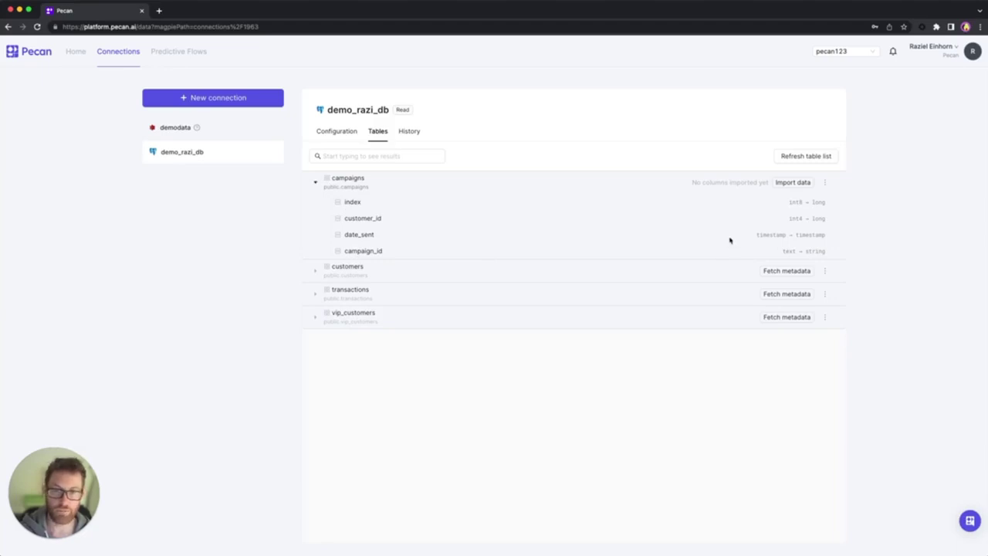
Step: Import all four campaigns columns, confirming no reference column
click(793, 184)
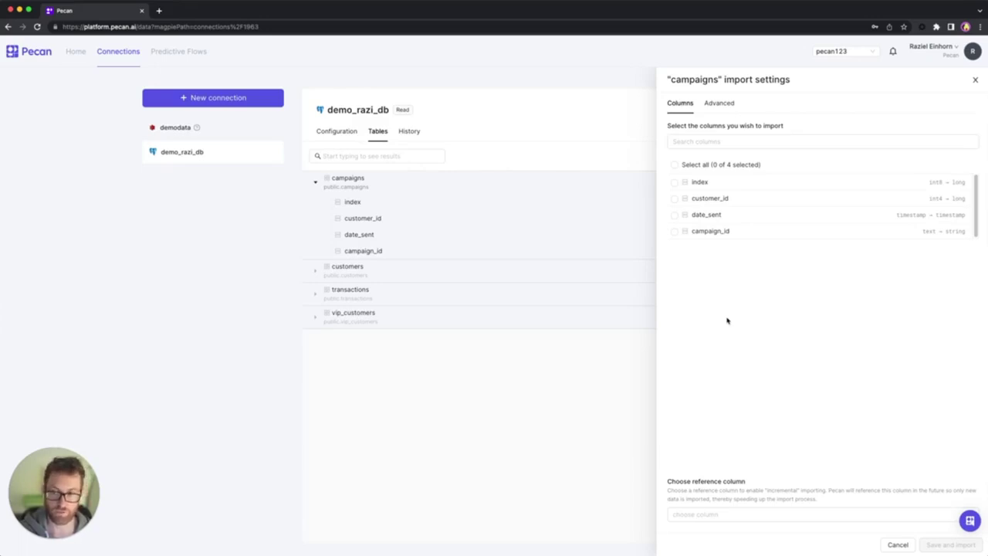
click(676, 165)
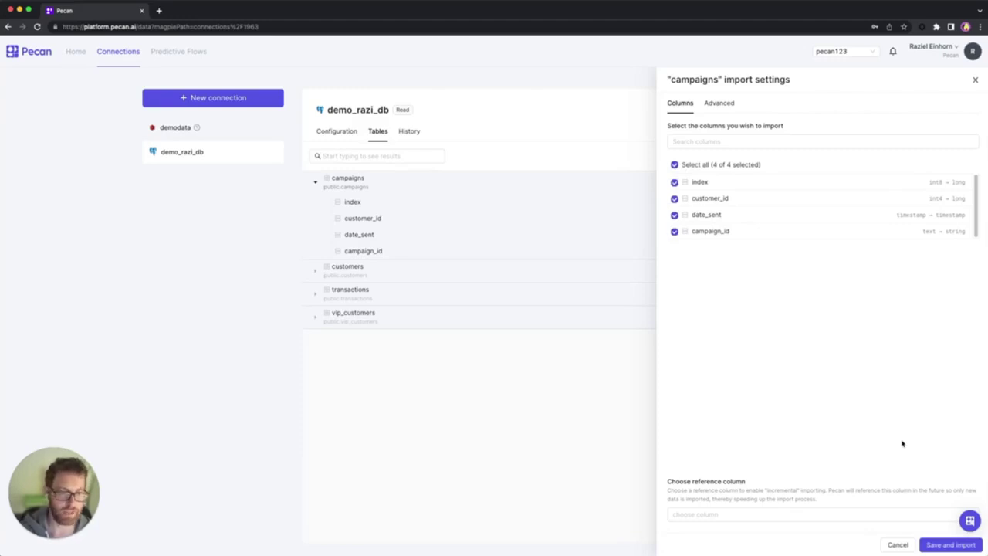
click(952, 545)
click(926, 519)
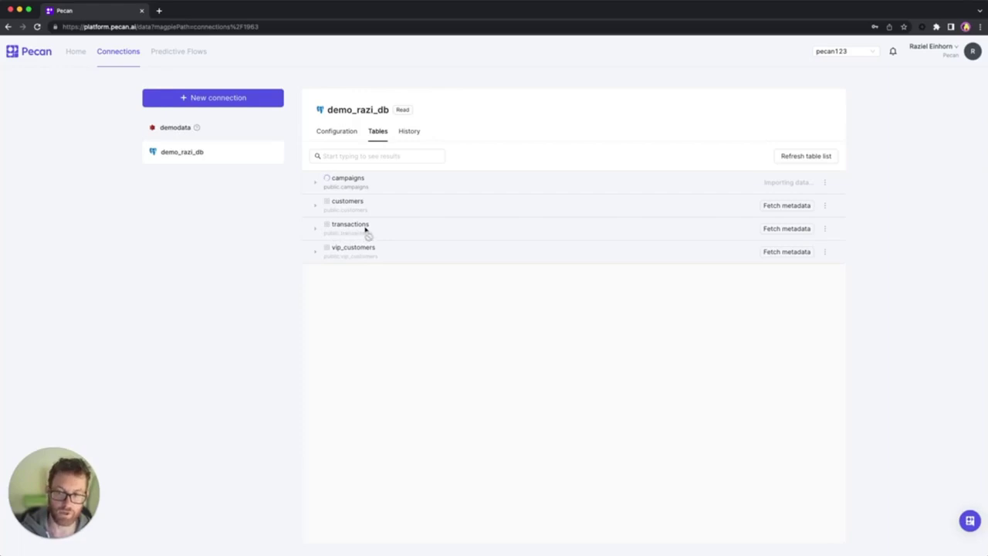
Step: Fetch transactions metadata, then import all 18 columns with date as the reference column
click(787, 229)
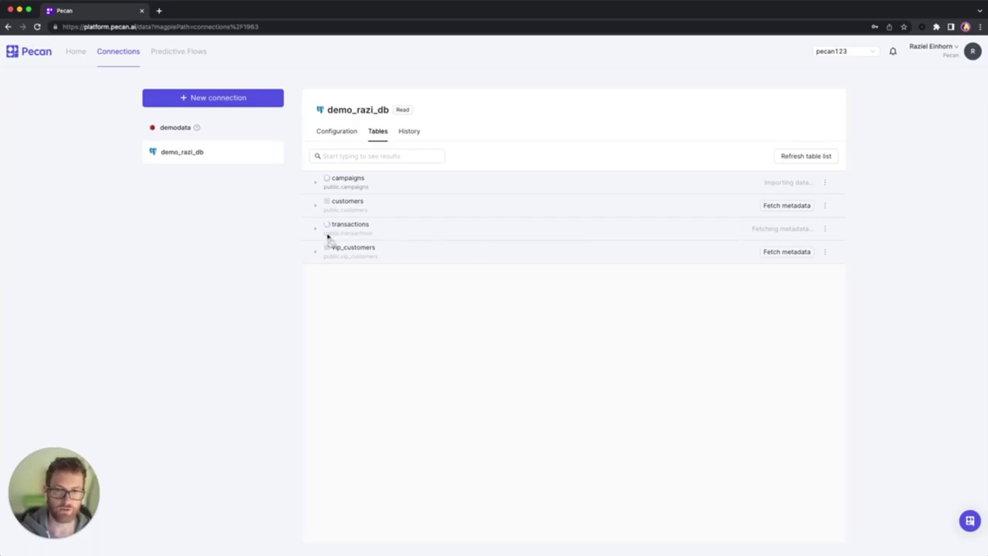
click(790, 229)
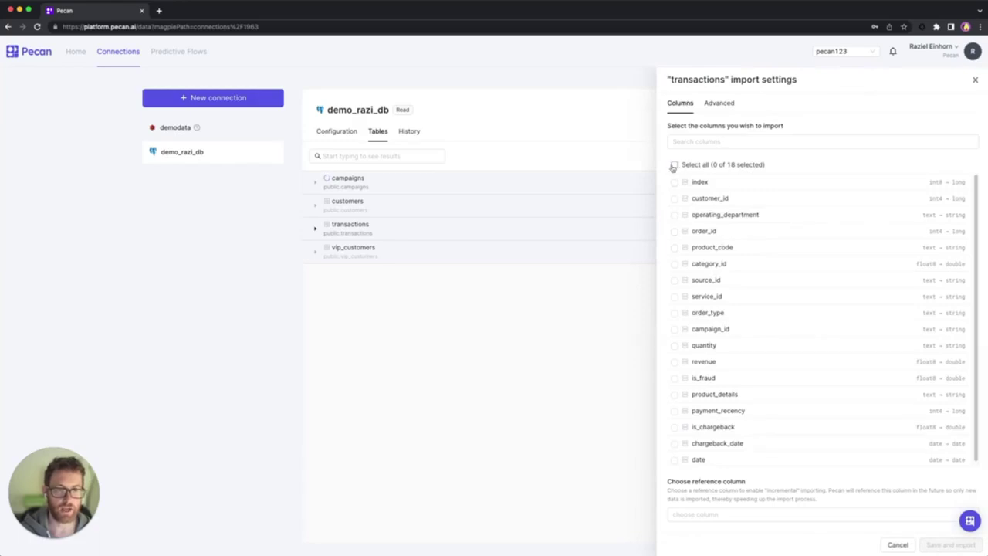
click(674, 164)
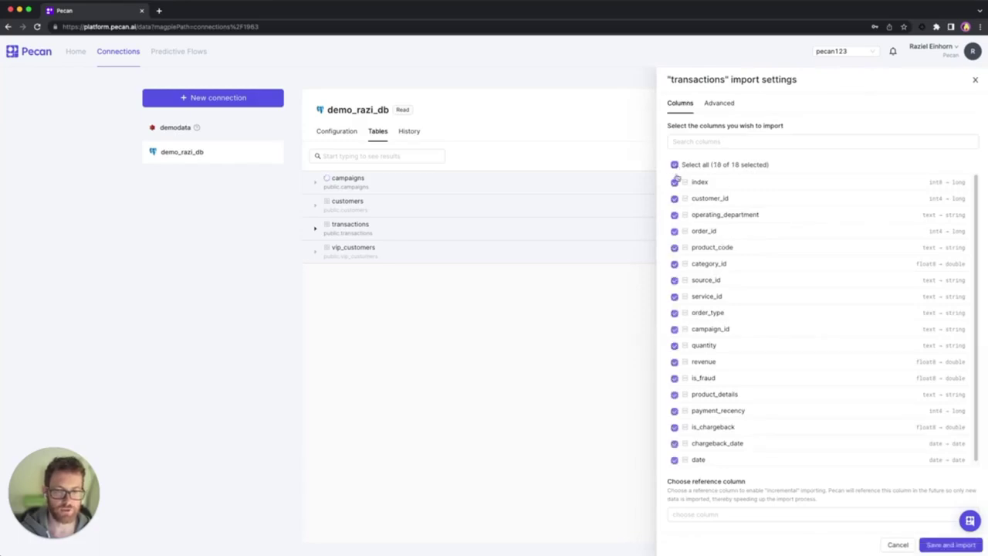
click(770, 518)
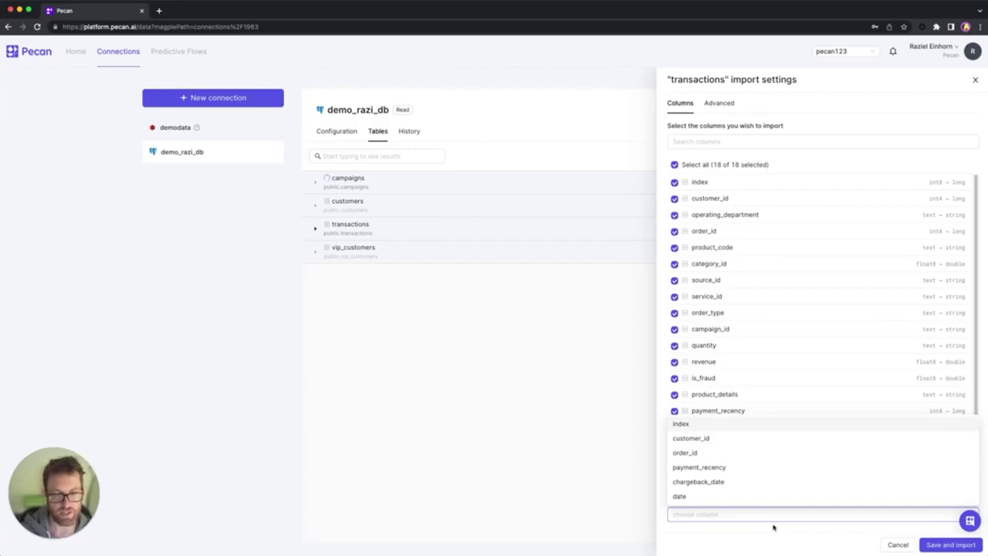
click(699, 498)
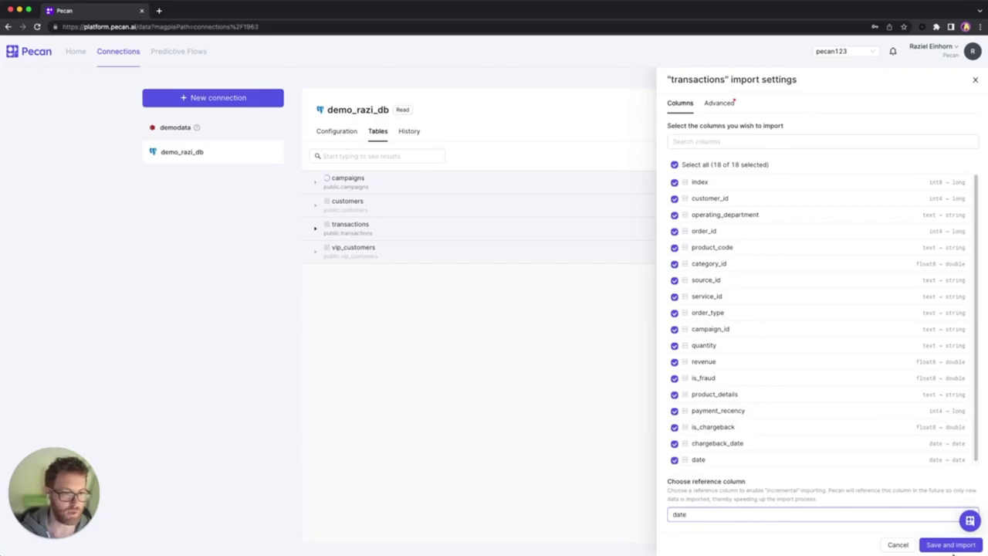
click(951, 545)
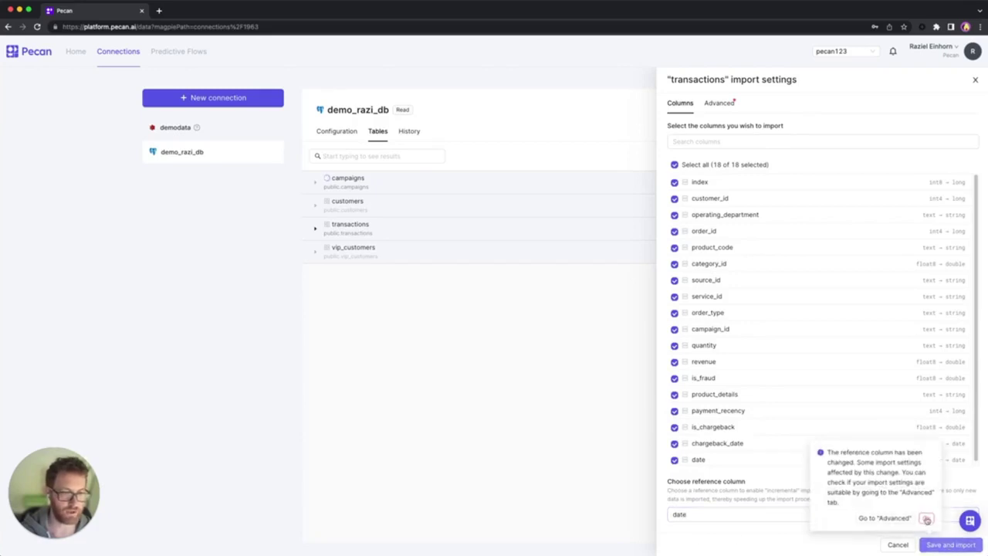
click(927, 520)
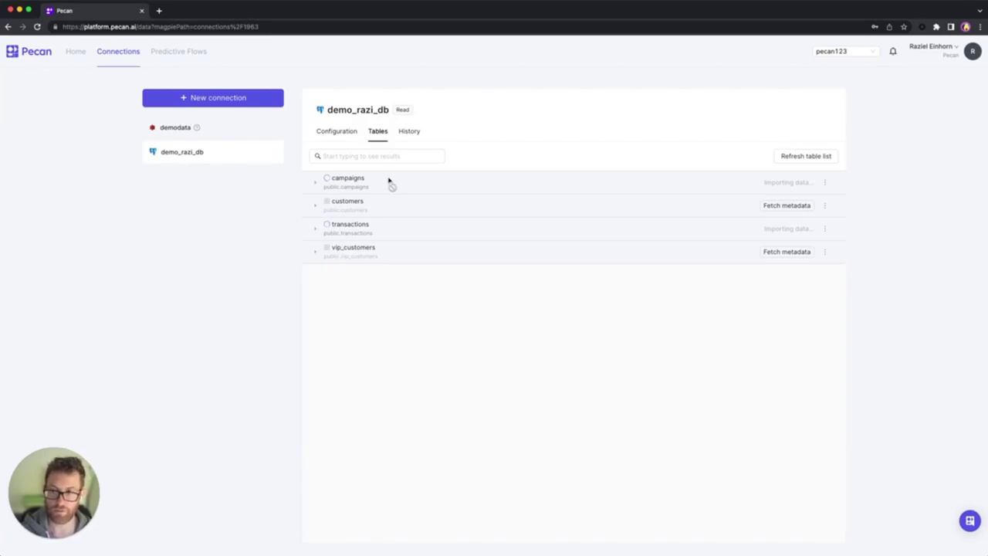
Step: Check both imports in History, then go back to the Home page via Predictive Flows
click(413, 133)
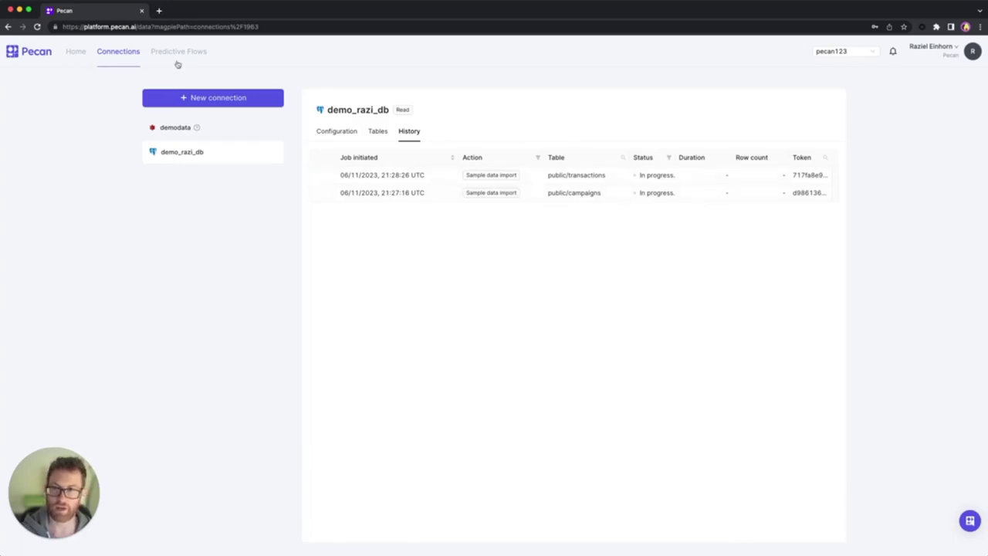
click(178, 52)
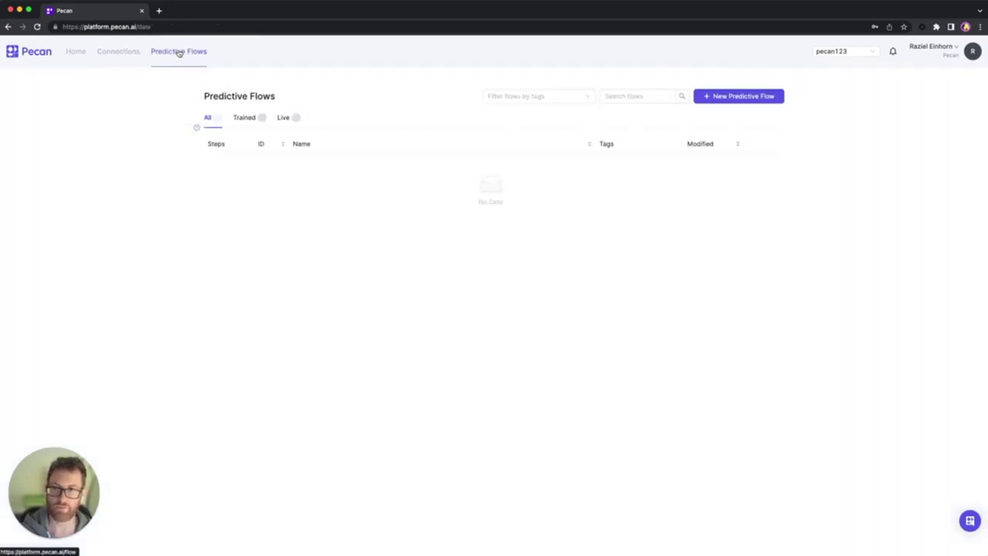
click(728, 98)
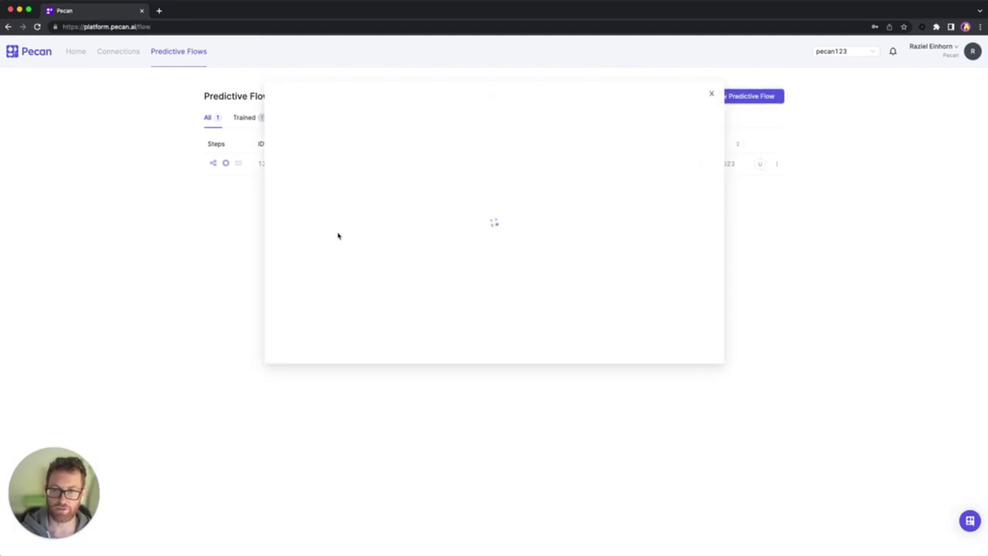
click(712, 94)
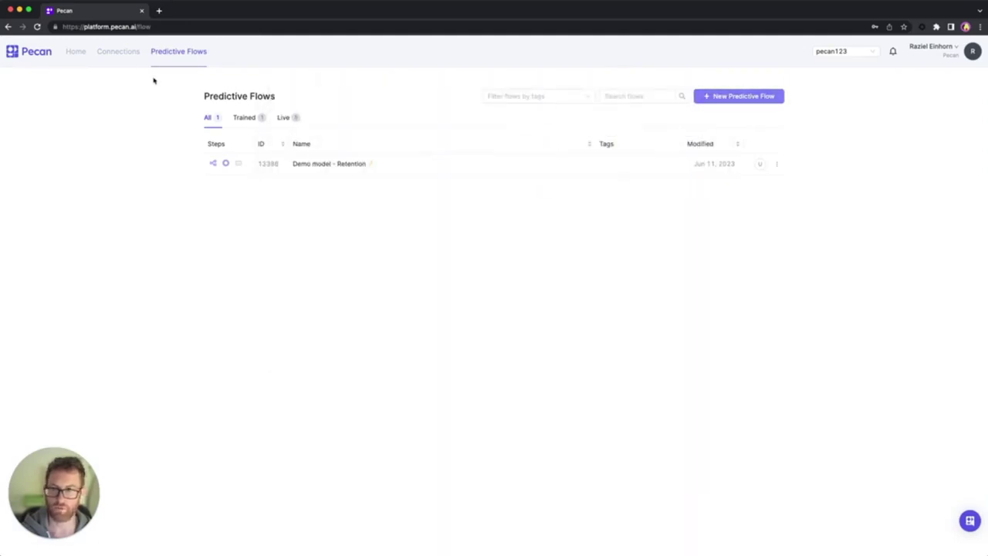
click(108, 54)
click(83, 54)
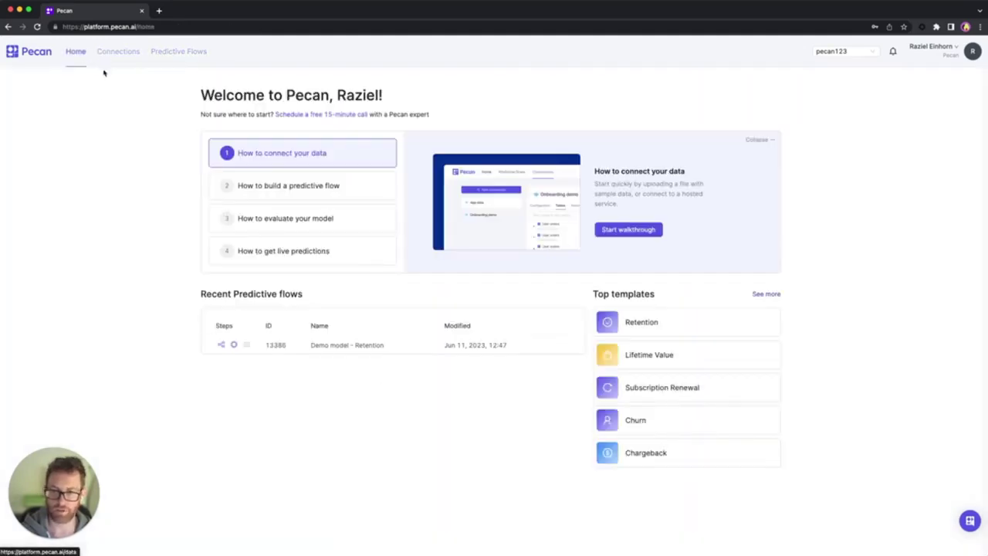